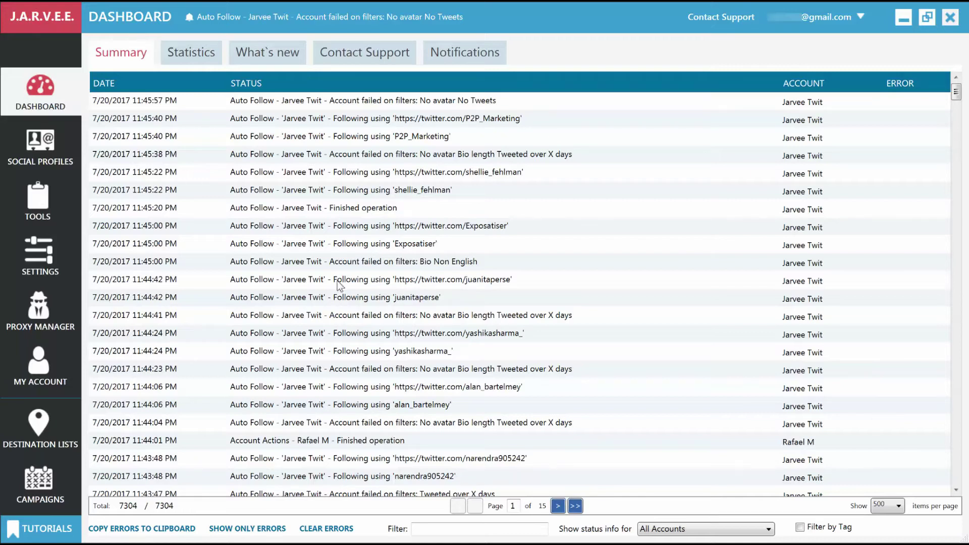
Open the Facebook account's Group Finder tool and review its keyword, custom URL and group filter options.
click(38, 202)
click(144, 134)
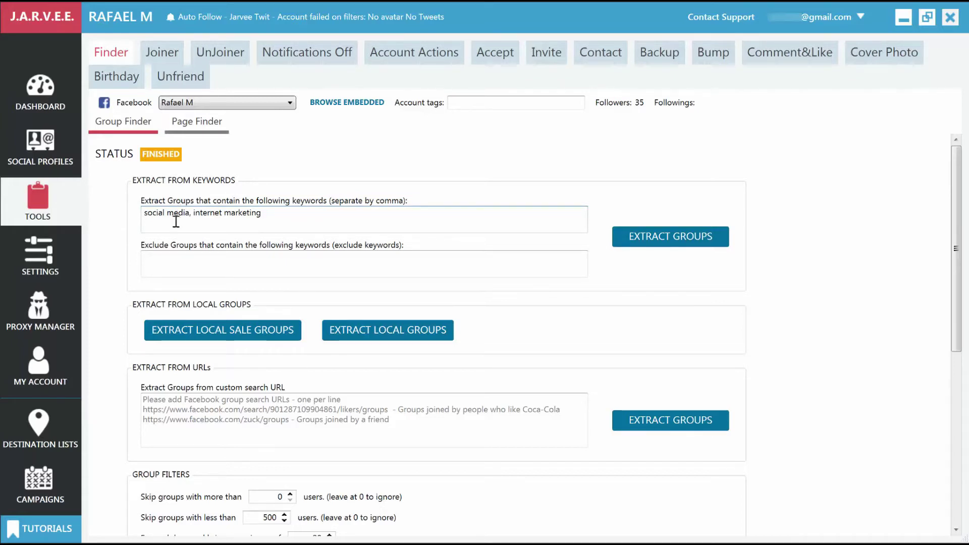
click(178, 260)
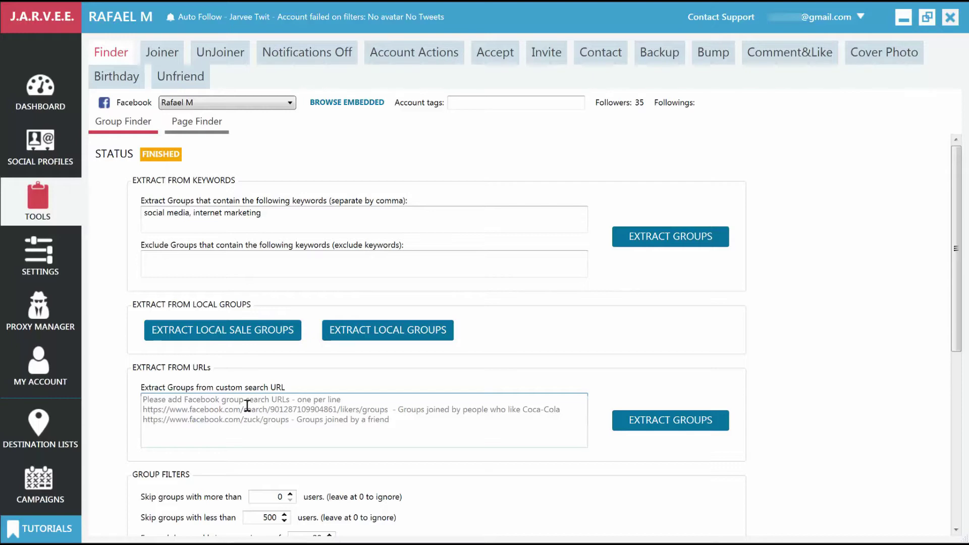
scroll(114, 404, down, 3)
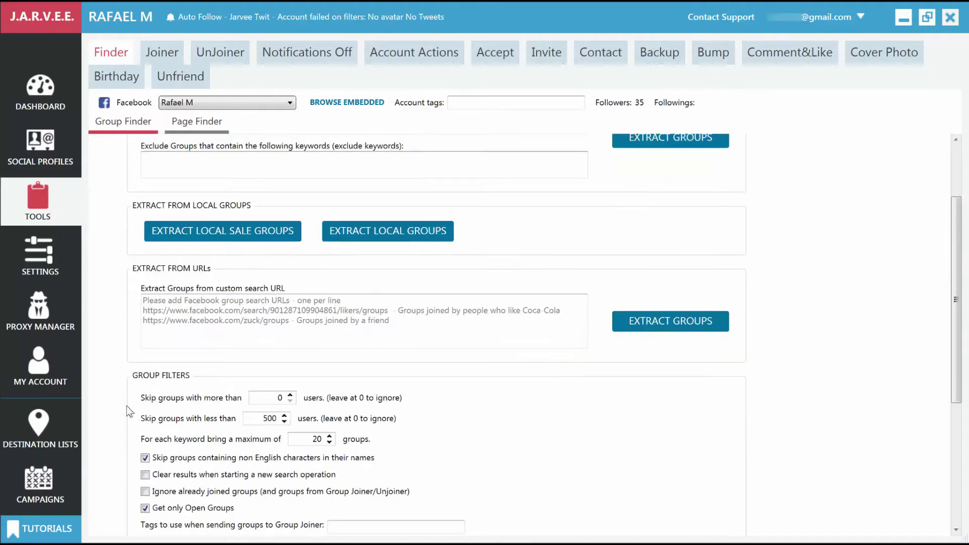
scroll(130, 412, down, 2)
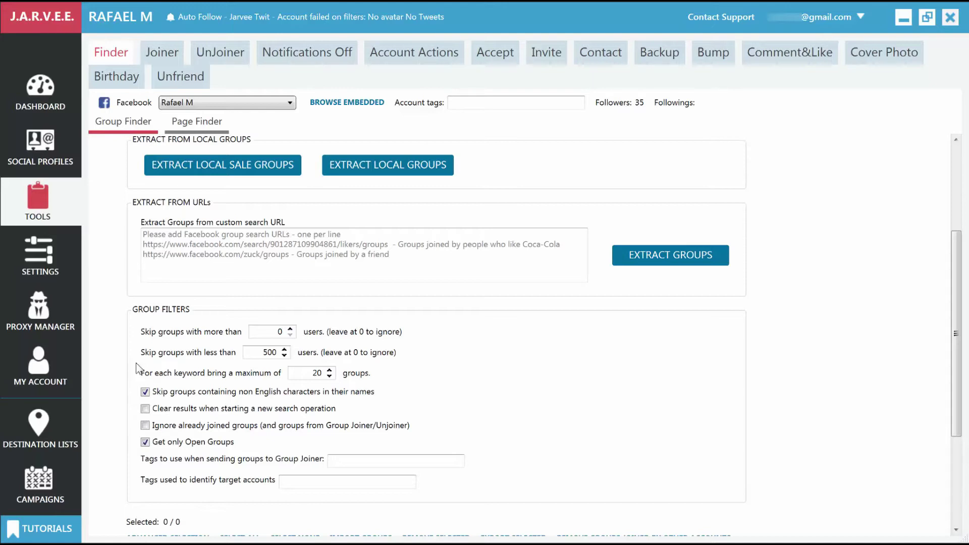
double_click(270, 353)
scroll(109, 337, up, 5)
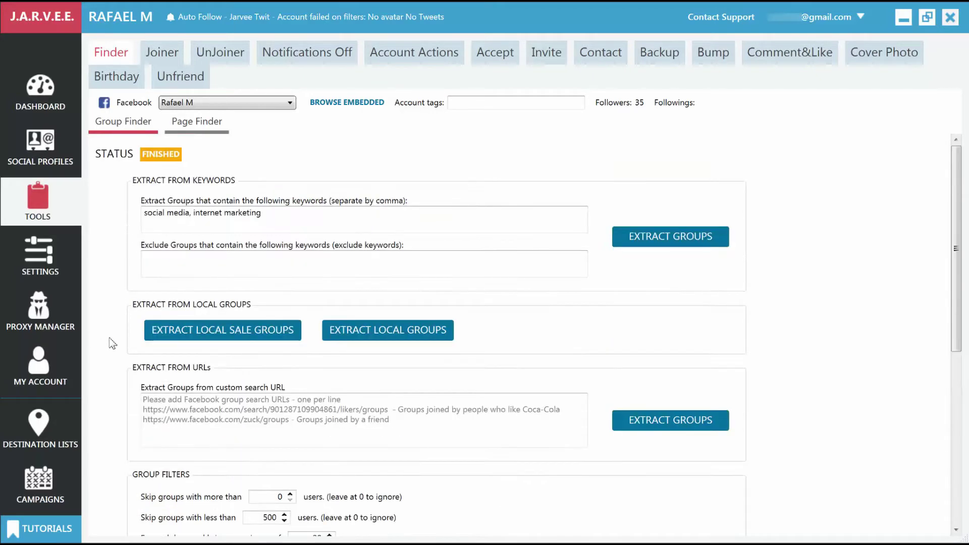
Extract Facebook groups matching the keywords "social media, internet marketing".
click(261, 217)
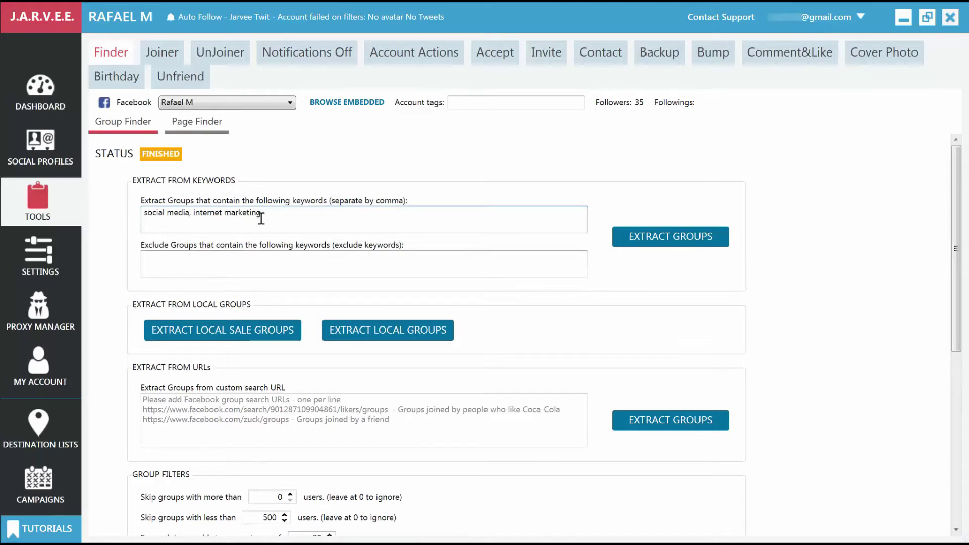
click(622, 241)
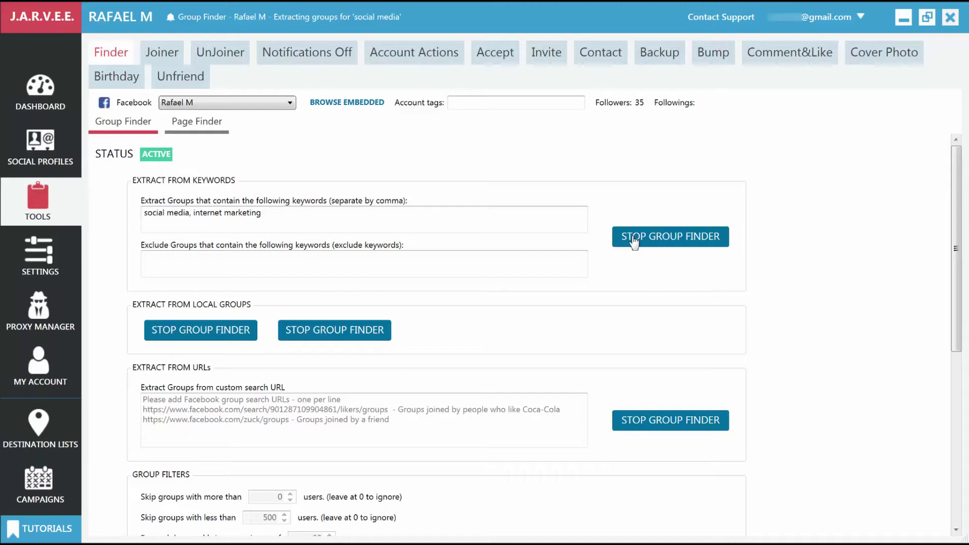
Send groups 1, 3, 4, 6, 7 and 8 from the extracted results to the joiner.
scroll(635, 243, down, 8)
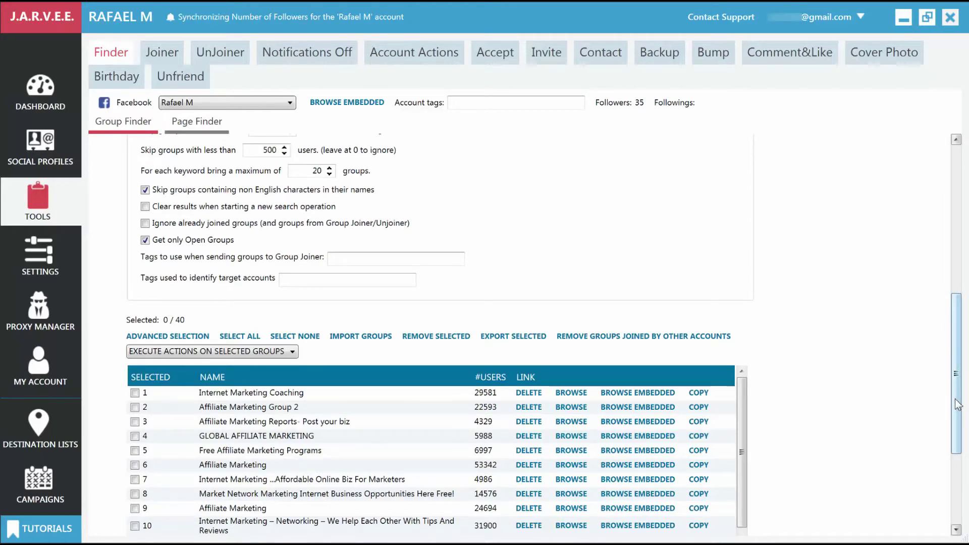
drag(957, 404, 959, 465)
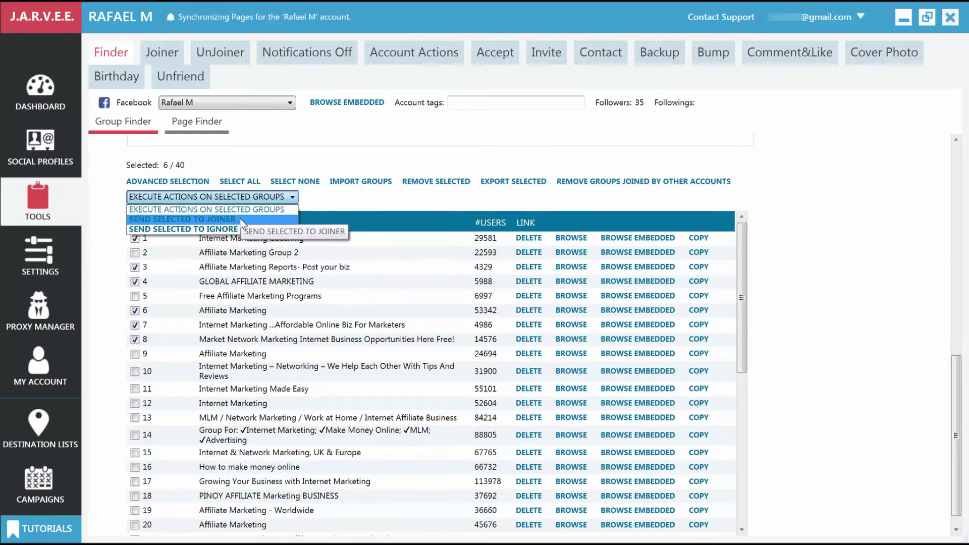
click(241, 220)
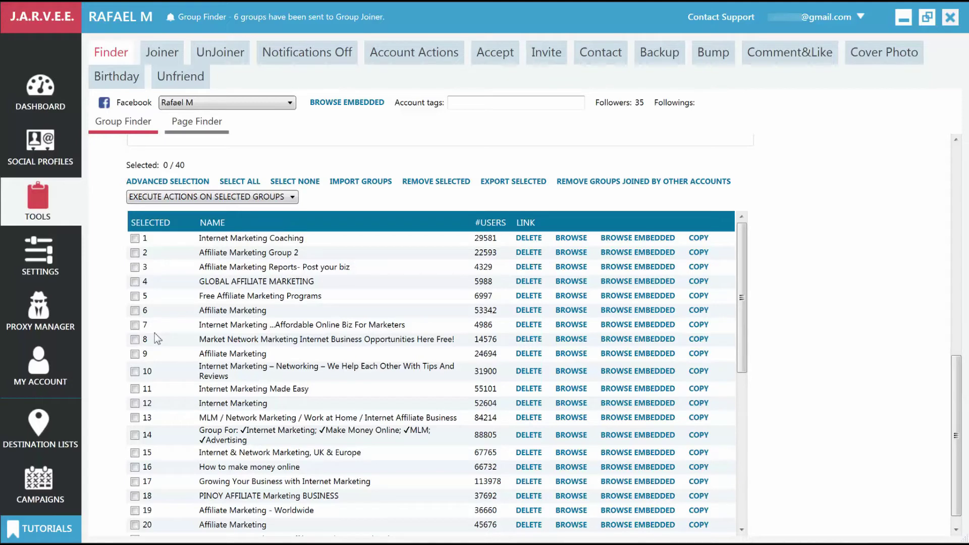
Select groups 8 to 11 in the extracted results and send them to the ignore list.
click(135, 340)
click(135, 354)
click(135, 372)
click(135, 389)
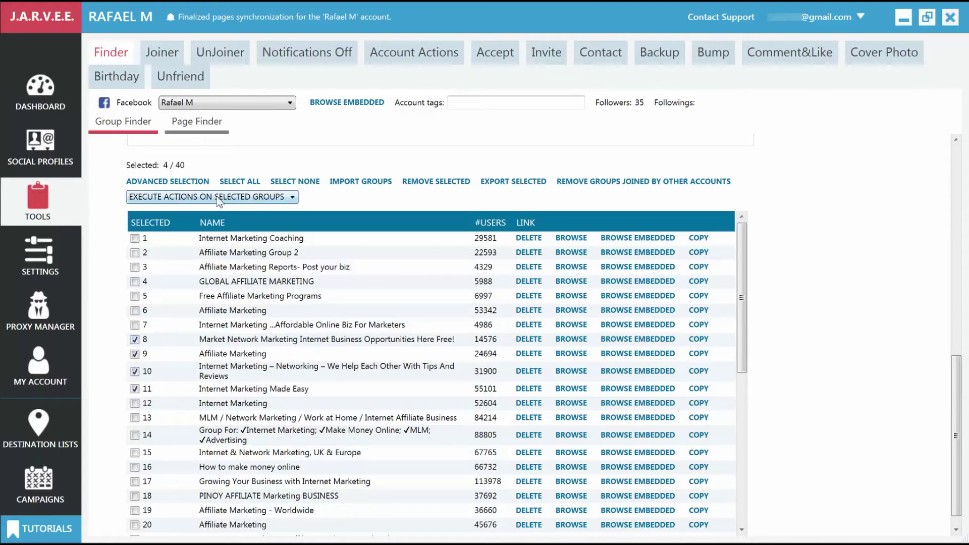
click(218, 197)
click(207, 229)
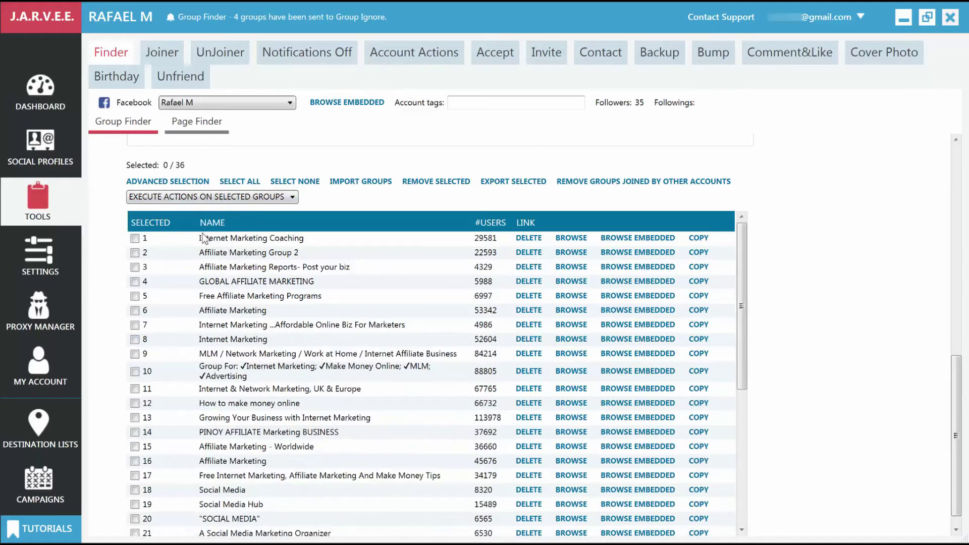
Look over the Page Finder options, and the Joiner tool's settings and groups waiting for a join request.
click(188, 126)
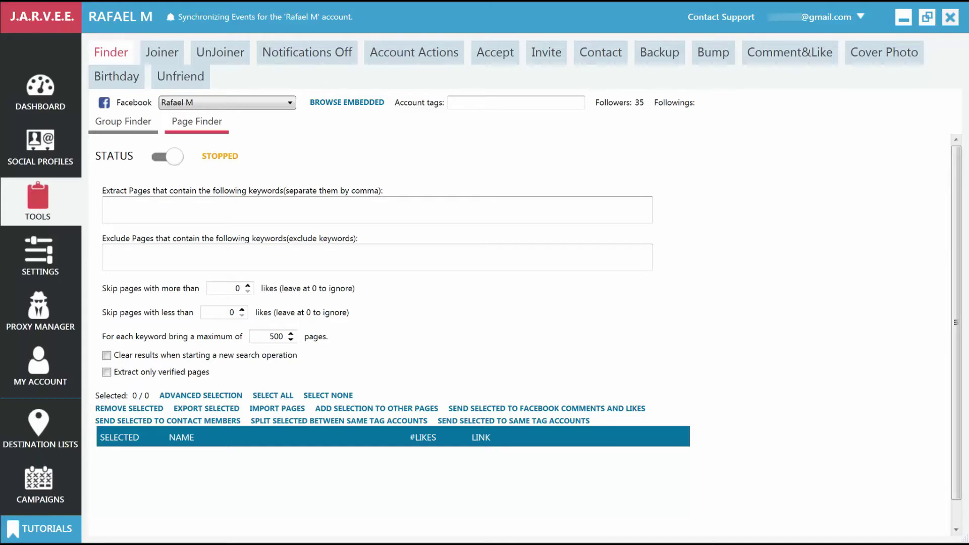
click(162, 54)
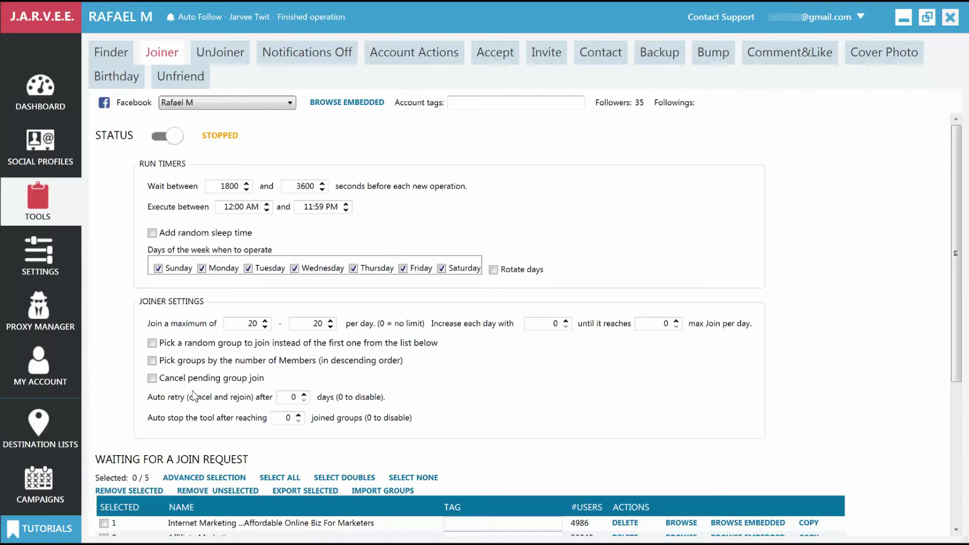
double_click(315, 324)
scroll(108, 344, down, 4)
scroll(108, 344, down, 1)
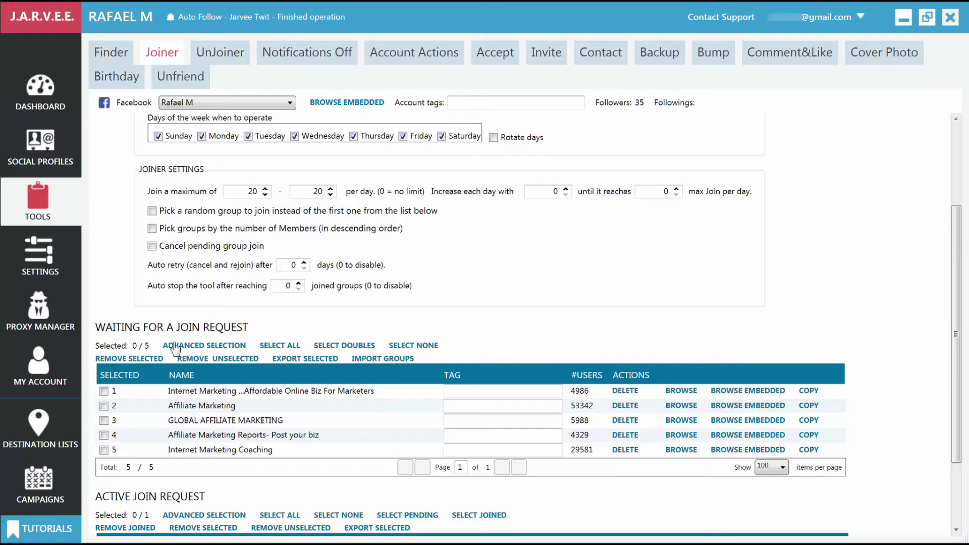
Start the group joiner for the Facebook account and check its waiting and active join requests.
scroll(114, 207, up, 3)
click(170, 139)
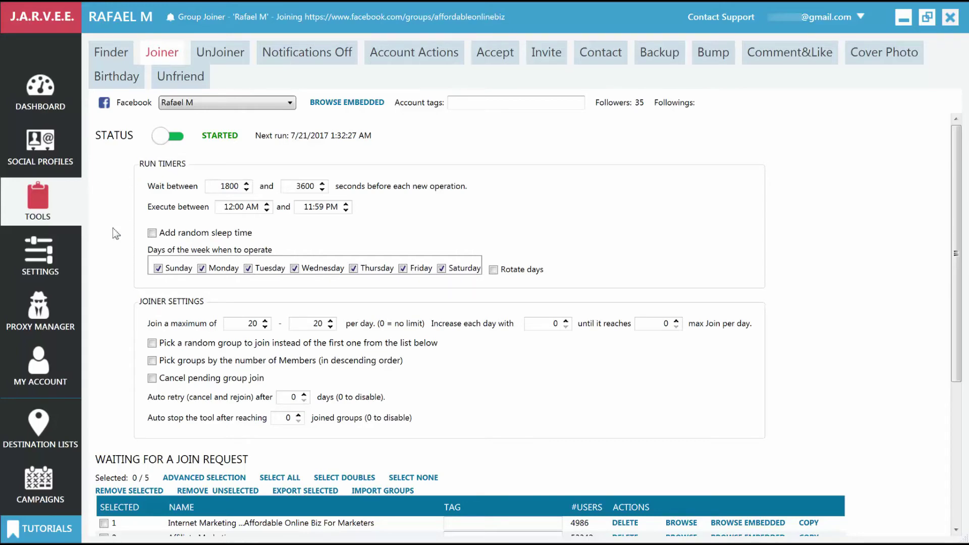
scroll(113, 229, down, 5)
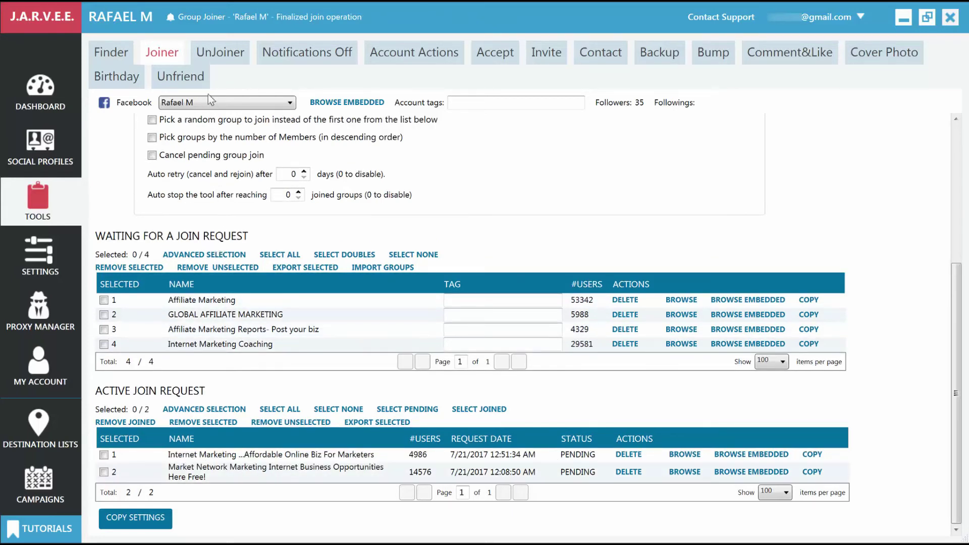
Review the UnJoiner tool's settings and open the Facebook profile's list of joined groups.
click(220, 57)
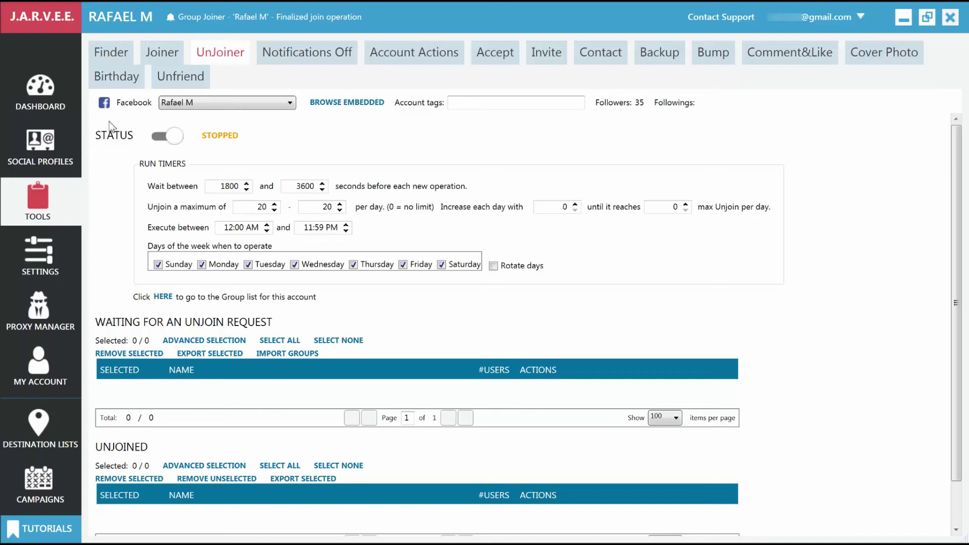
click(39, 153)
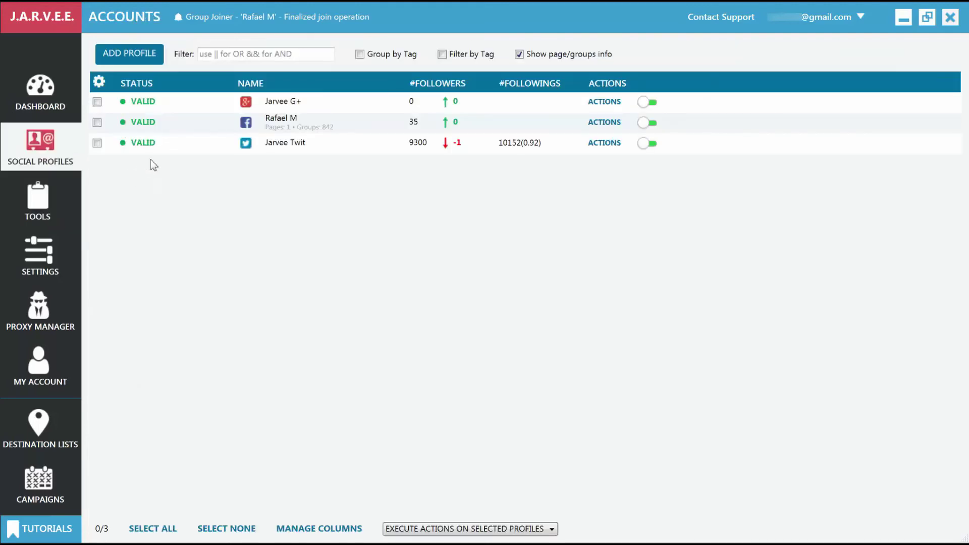
click(284, 122)
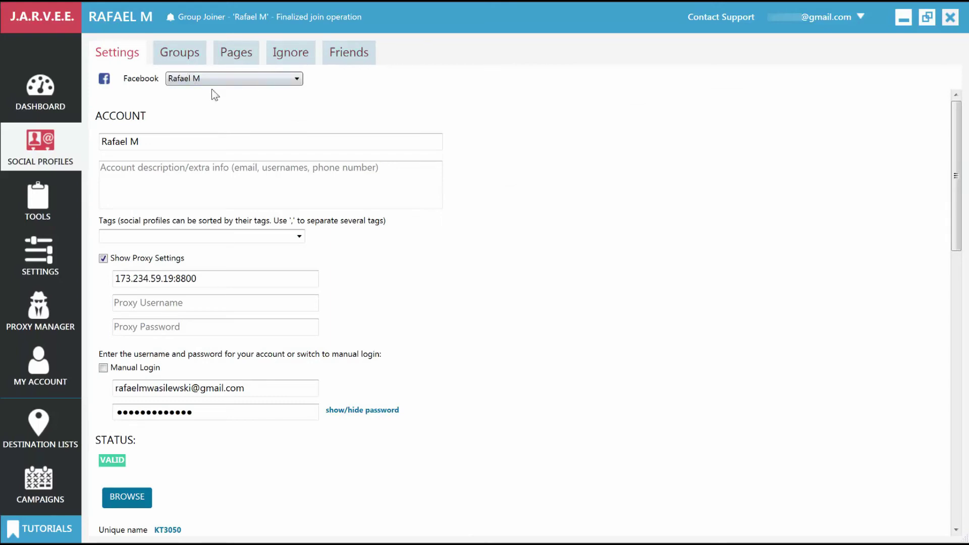
click(190, 51)
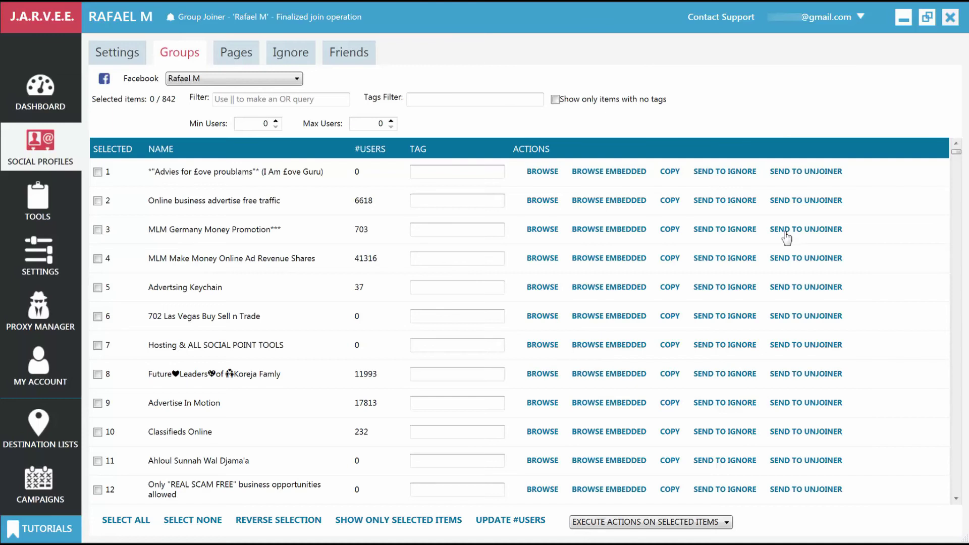
Check the bulk actions available for the joined groups and view the profile's list of ignored groups.
click(636, 525)
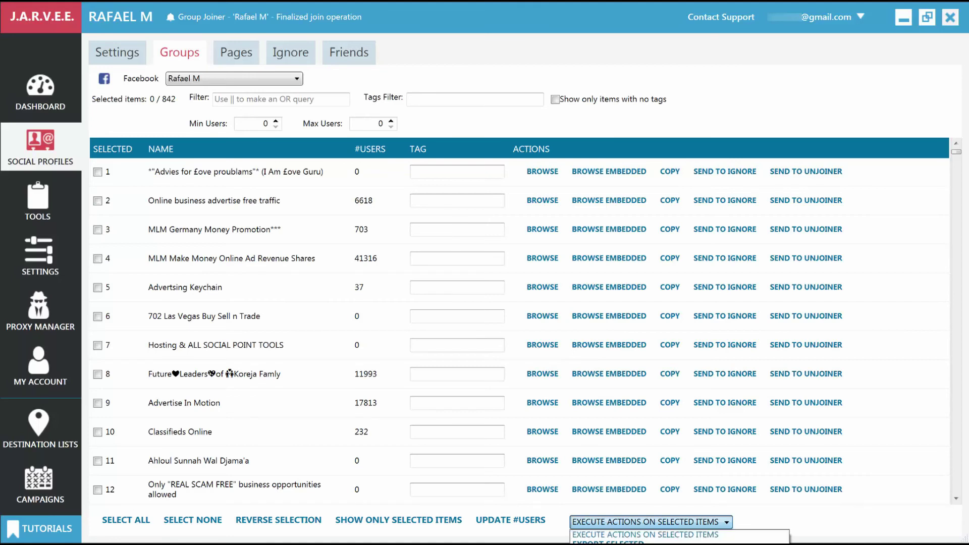
click(753, 445)
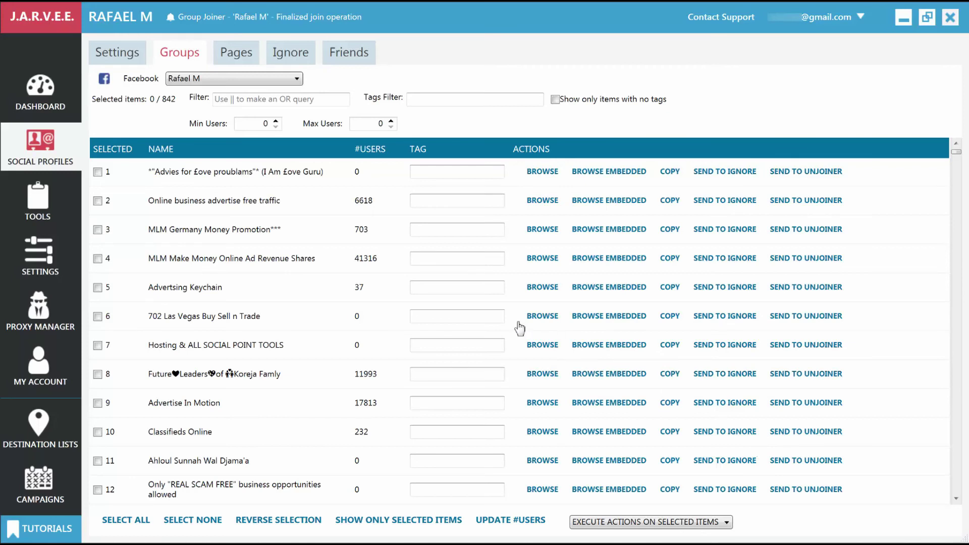
click(286, 53)
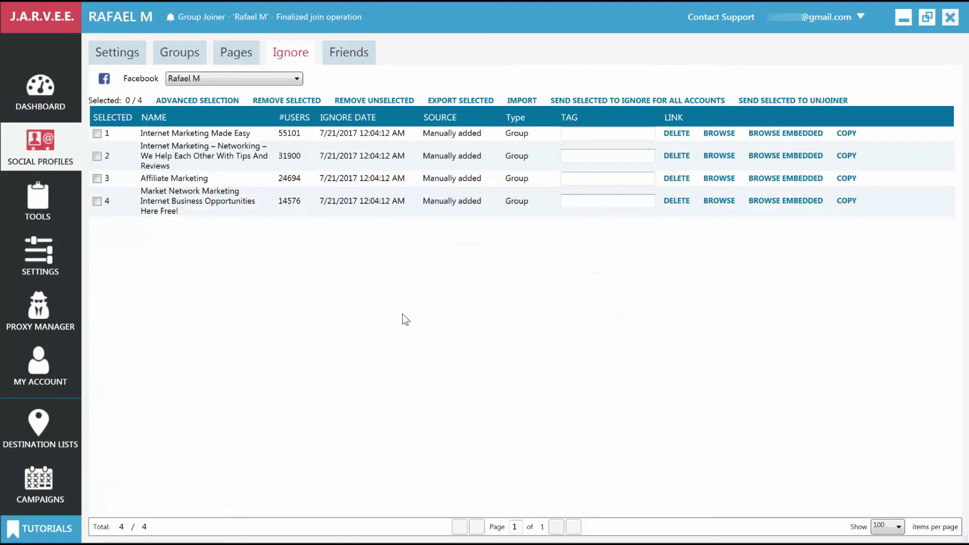